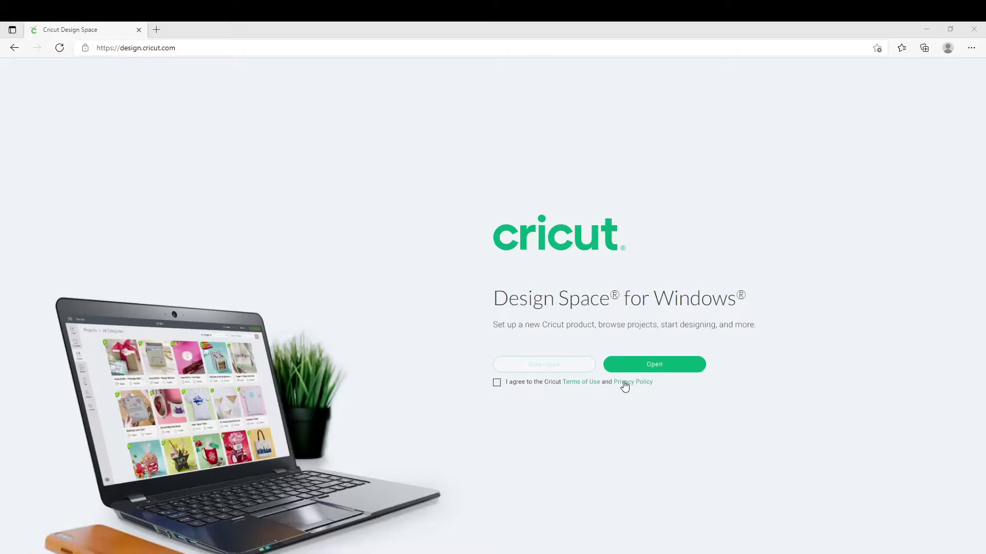
Agree to the Cricut terms, then download and run the Windows Design Space installer
{"action": "left_click", "coordinate": [496, 383]}
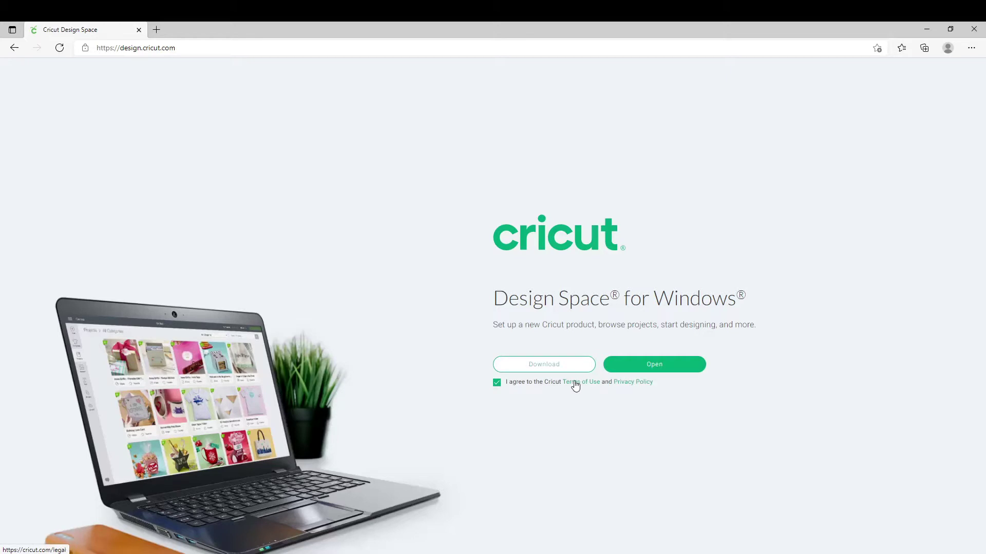
{"action": "left_click", "coordinate": [547, 366]}
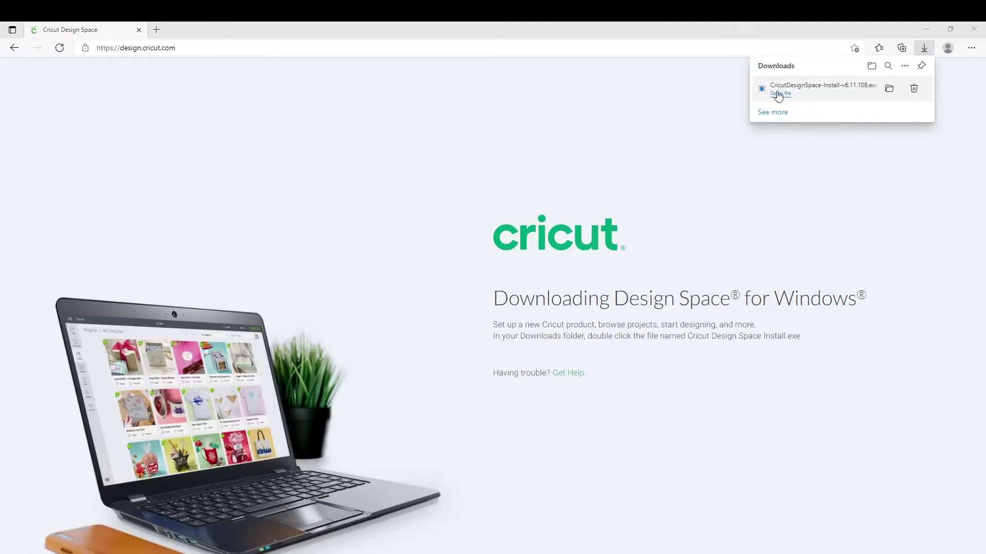
{"action": "left_click", "coordinate": [780, 95]}
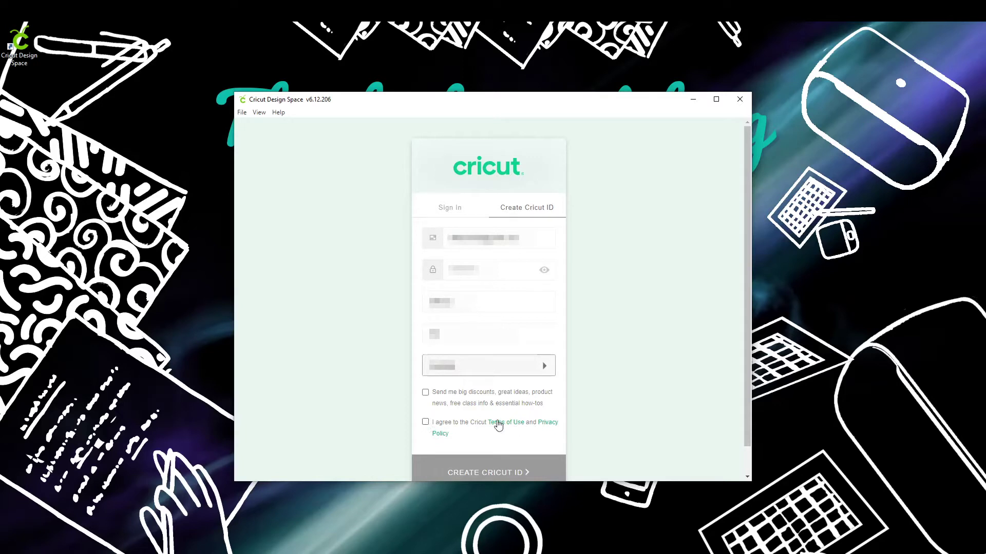
Accept the terms on the Create Cricut ID form and submit it
{"action": "left_click", "coordinate": [425, 422]}
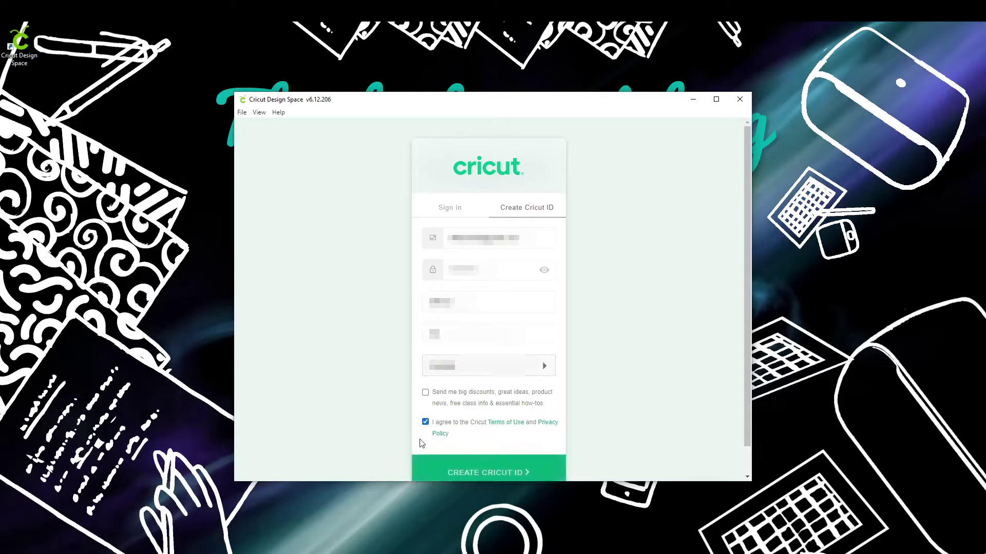
{"action": "scroll", "coordinate": [531, 443], "scroll_direction": "down", "scroll_amount": 1}
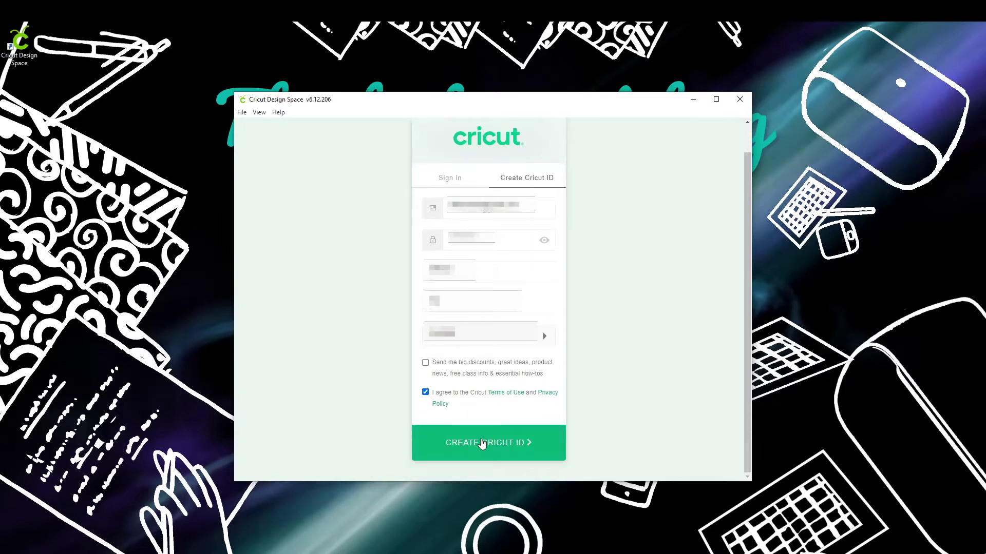
{"action": "left_click", "coordinate": [483, 443]}
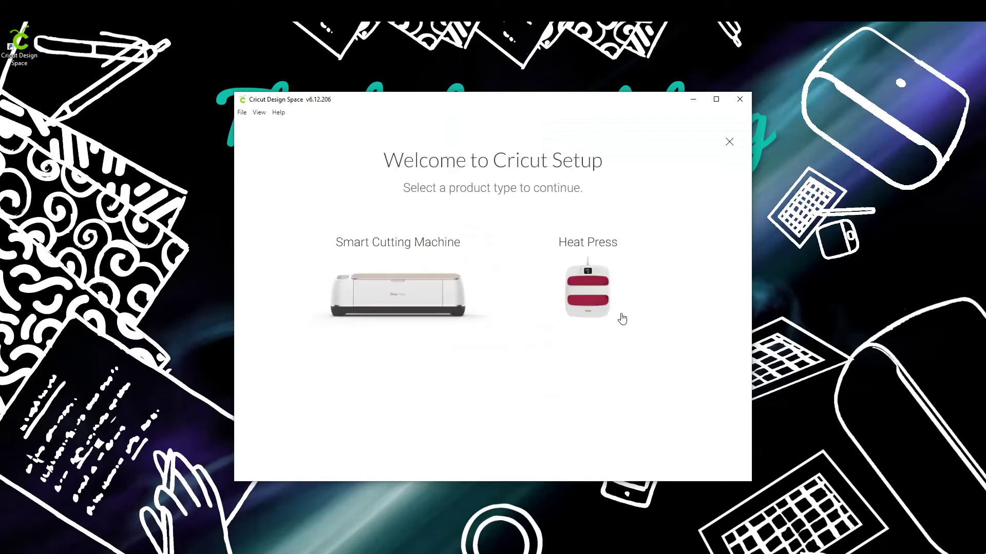
Choose Smart Cutting Machine and Cricut Joy, then advance to the Connect to Computer step
{"action": "left_click", "coordinate": [385, 305]}
{"action": "scroll", "coordinate": [390, 364], "scroll_direction": "down", "scroll_amount": 1}
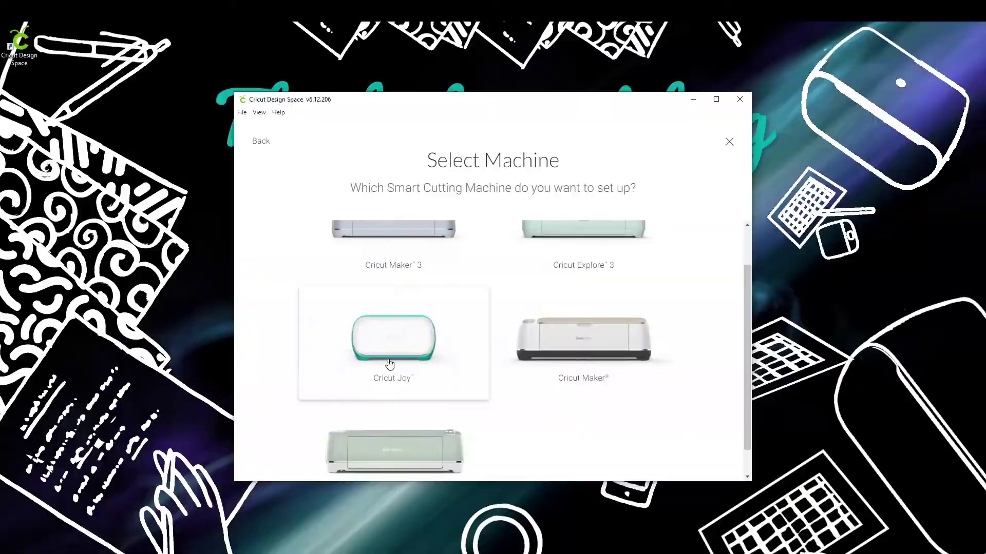
{"action": "left_click", "coordinate": [390, 364]}
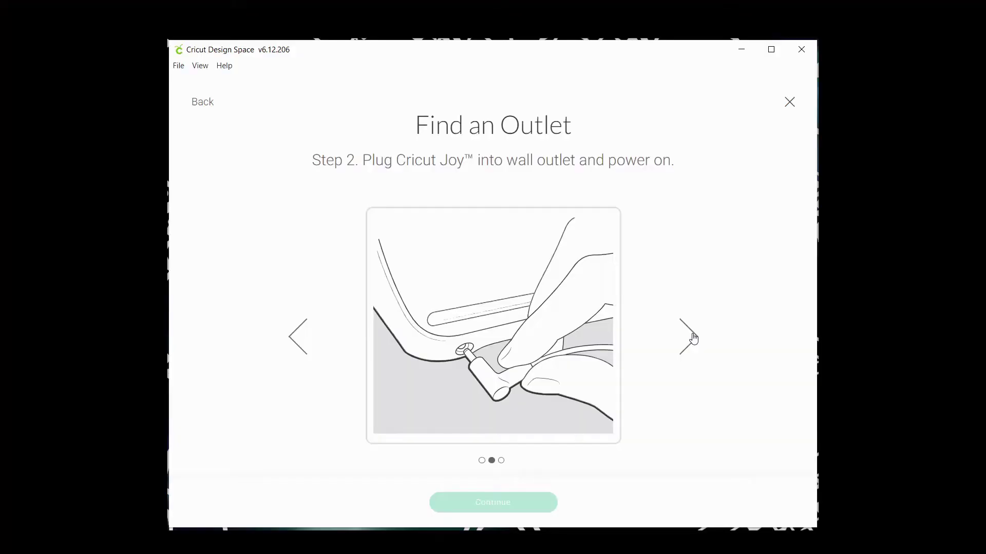
{"action": "left_click", "coordinate": [689, 338]}
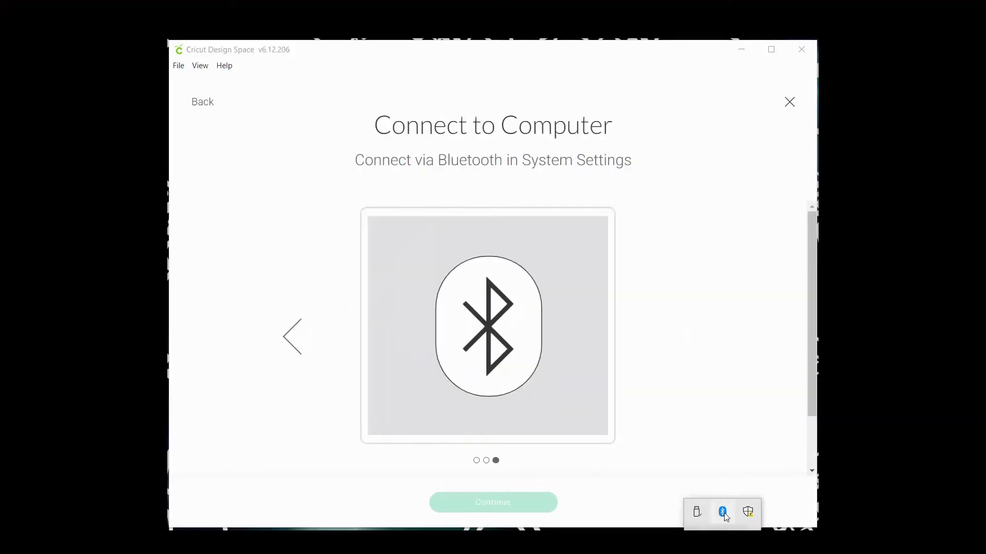
Bring up the Windows Bluetooth tray options to pair the Cricut Joy
{"action": "right_click", "coordinate": [725, 514]}
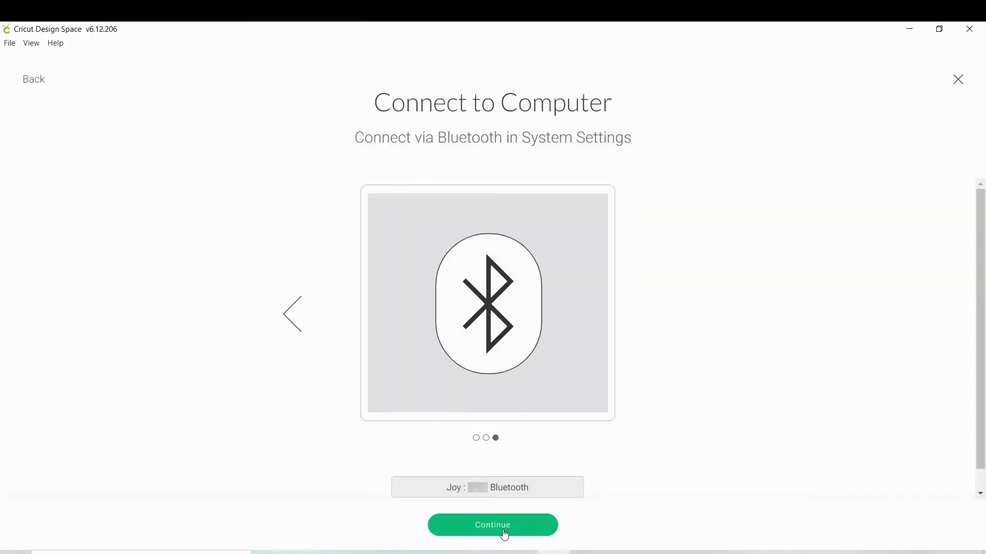
Advance past connection, Updating and registration Success, and decline the Cricut Access free trial
{"action": "left_click", "coordinate": [504, 533]}
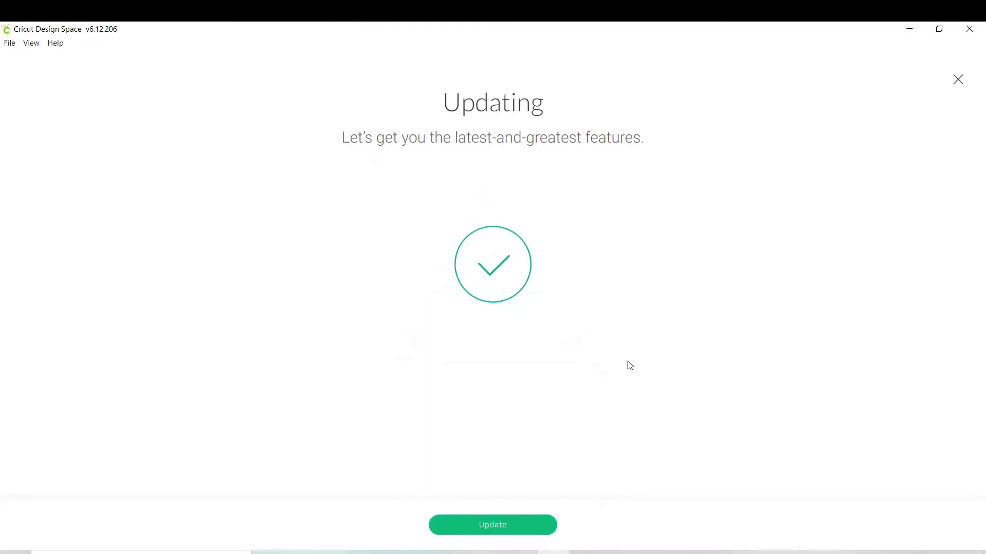
{"action": "left_click", "coordinate": [497, 529]}
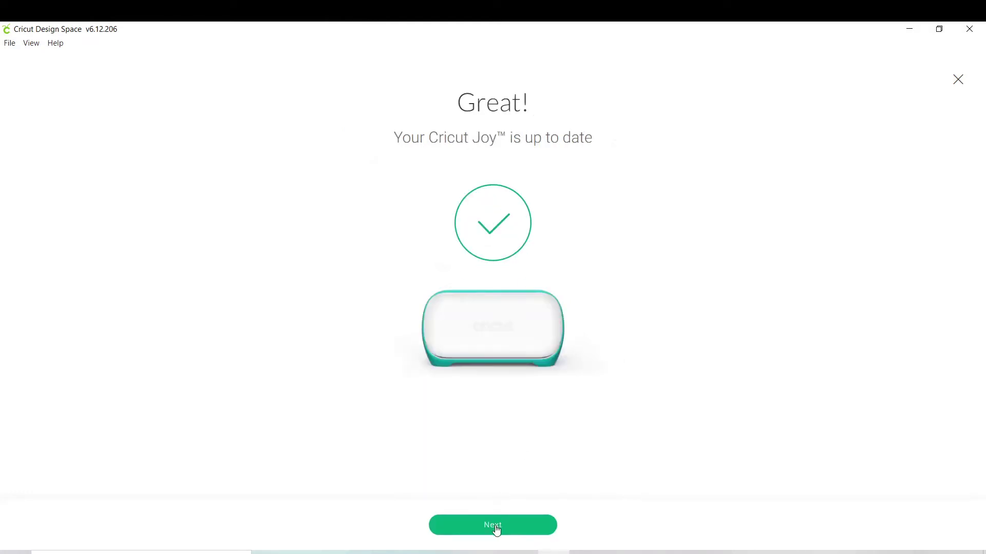
{"action": "left_click", "coordinate": [495, 528]}
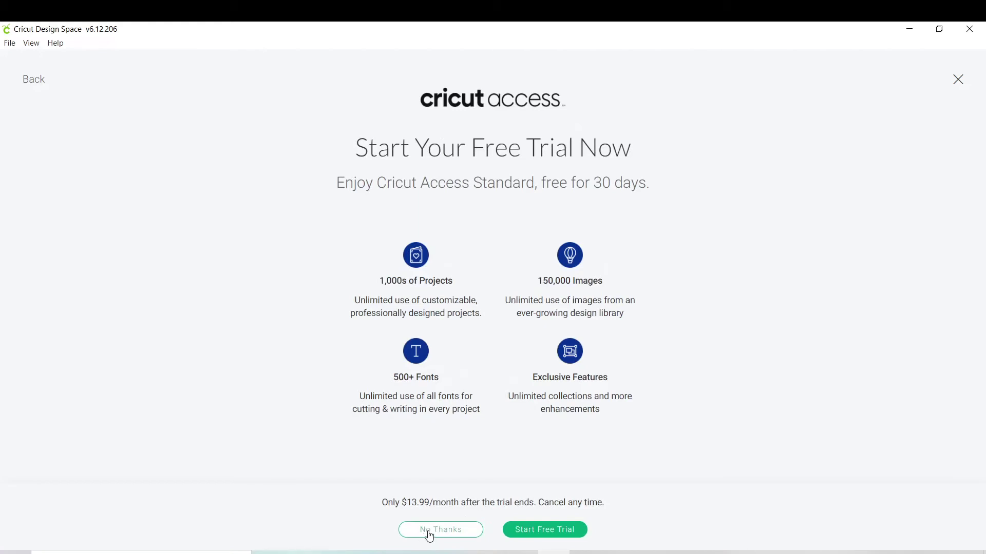
{"action": "left_click", "coordinate": [429, 531]}
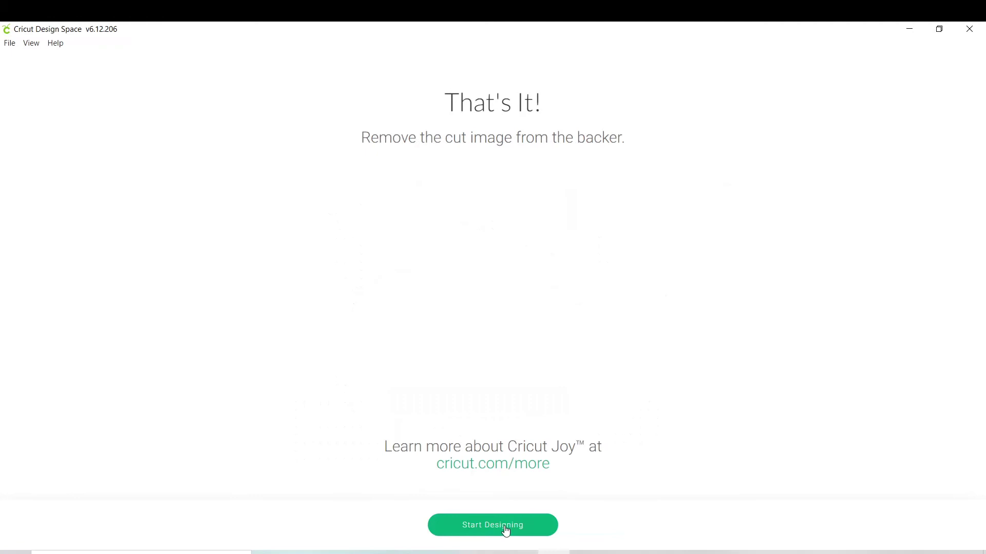
Finish the Cricut Joy setup to land on the Design Space home screen
{"action": "left_click", "coordinate": [505, 531]}
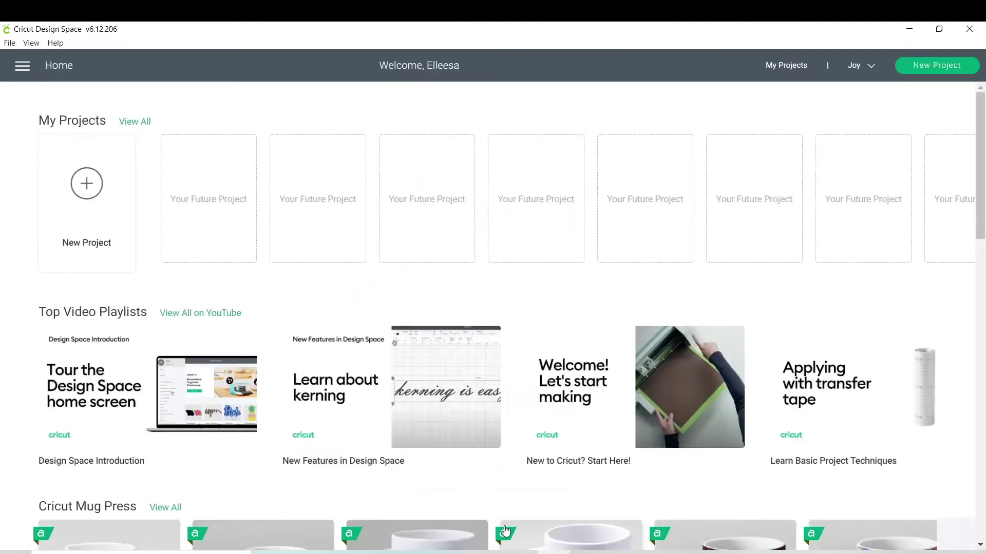